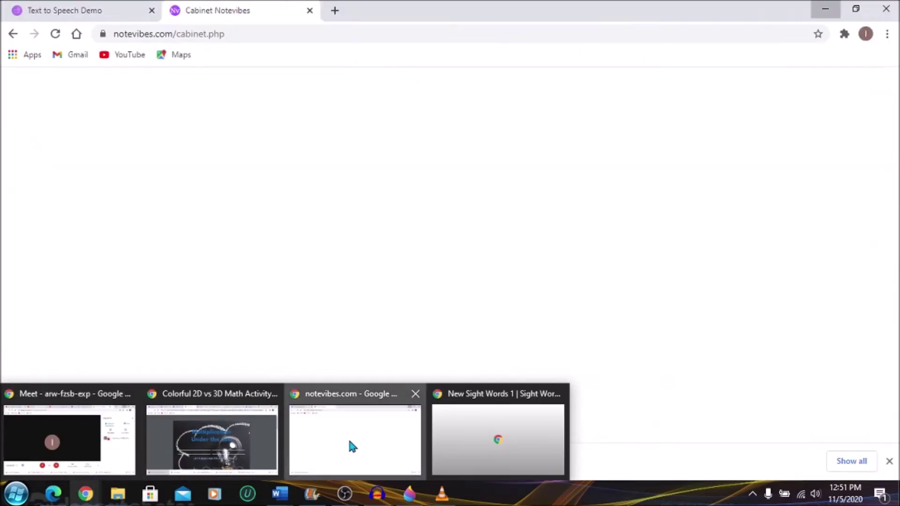
# Step: Bring Chrome back from the taskbar to show Google results for 'notevibes'
pyautogui.click(350, 445)
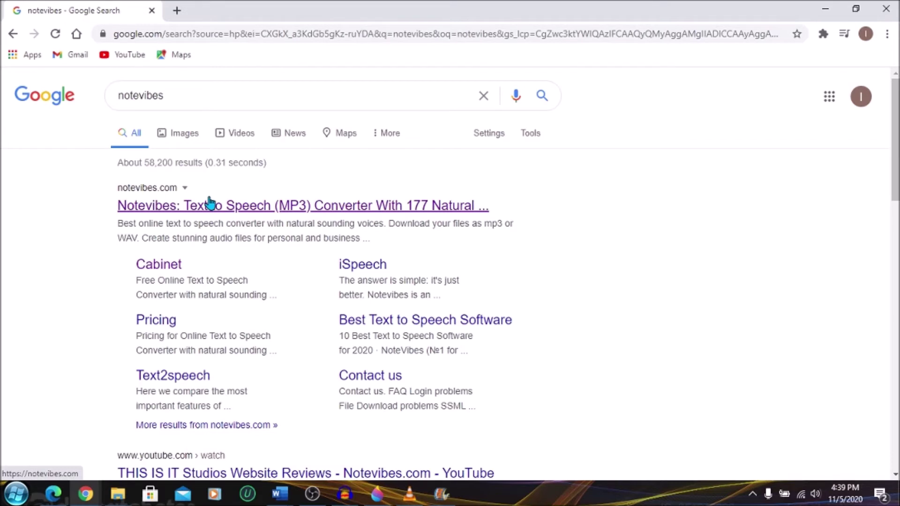
# Step: Open the Notevibes site from the search results and go to Login Cabinet
pyautogui.click(213, 214)
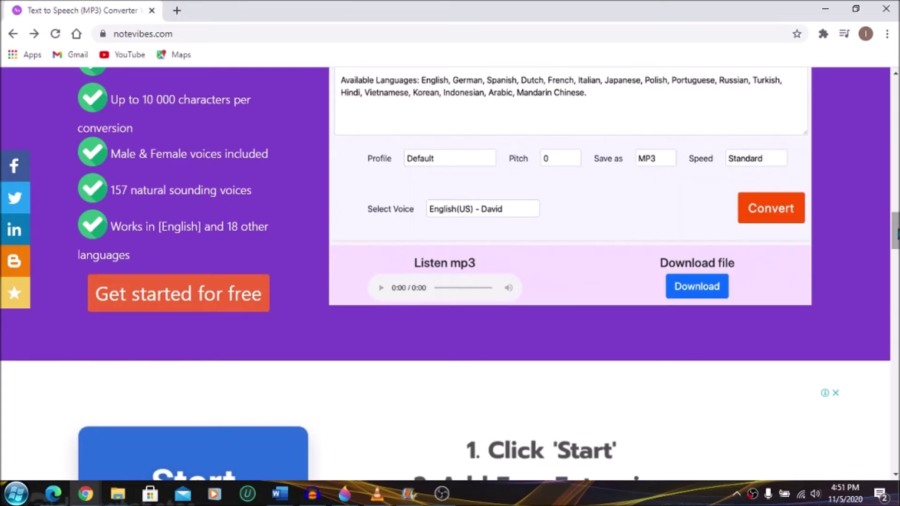
pyautogui.scroll(-1, 570, 186)
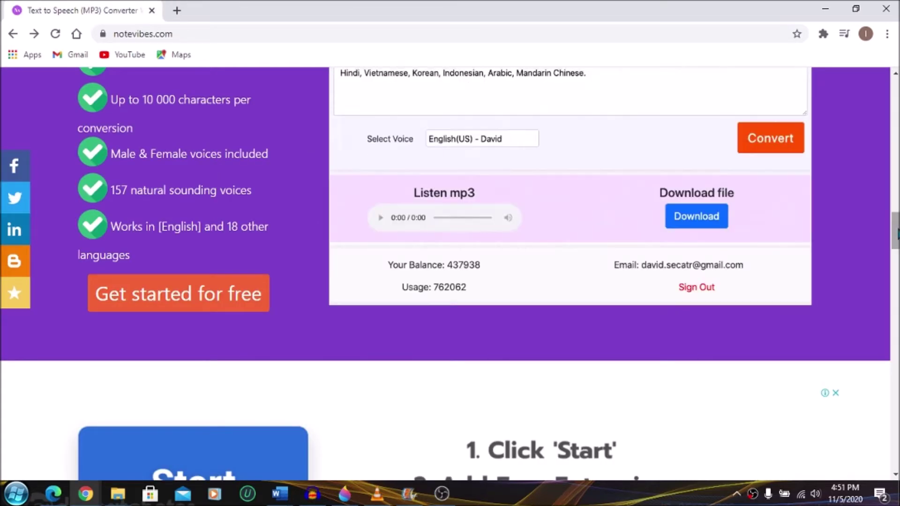
pyautogui.moveTo(896, 235); pyautogui.dragTo(895, 196)
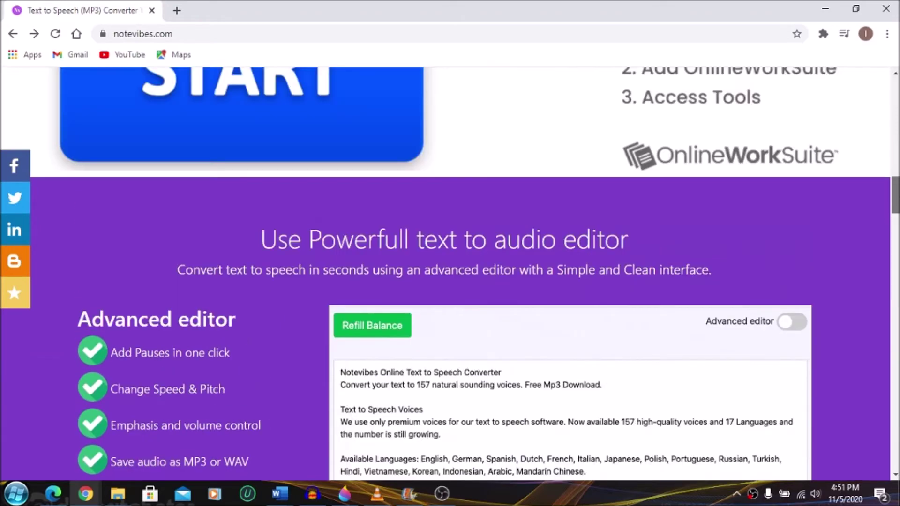
pyautogui.scroll(5, 449, 274)
pyautogui.scroll(3, 450, 274)
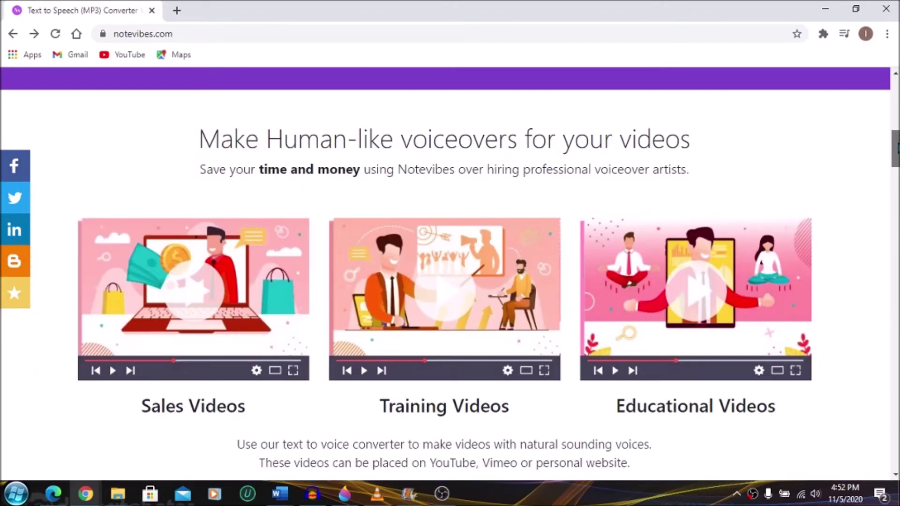
pyautogui.scroll(5, 450, 275)
pyautogui.scroll(1, 450, 275)
pyautogui.scroll(2, 451, 274)
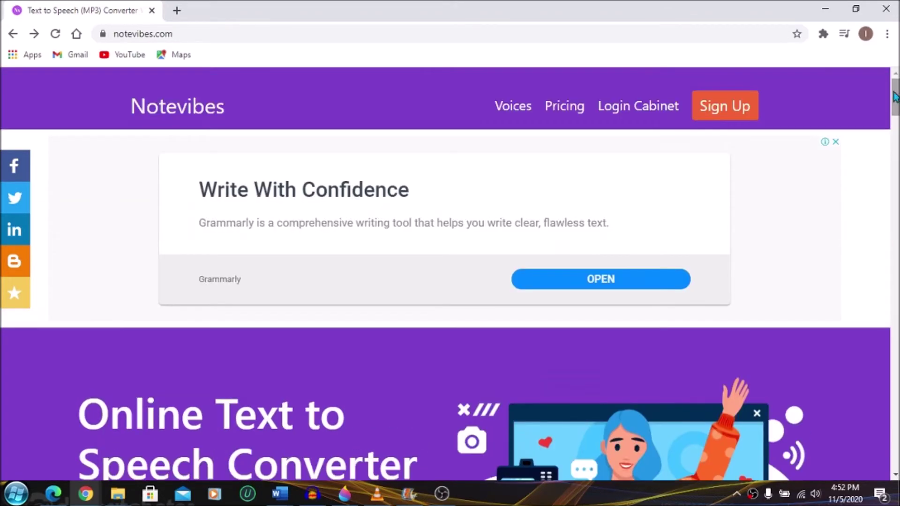
pyautogui.click(647, 117)
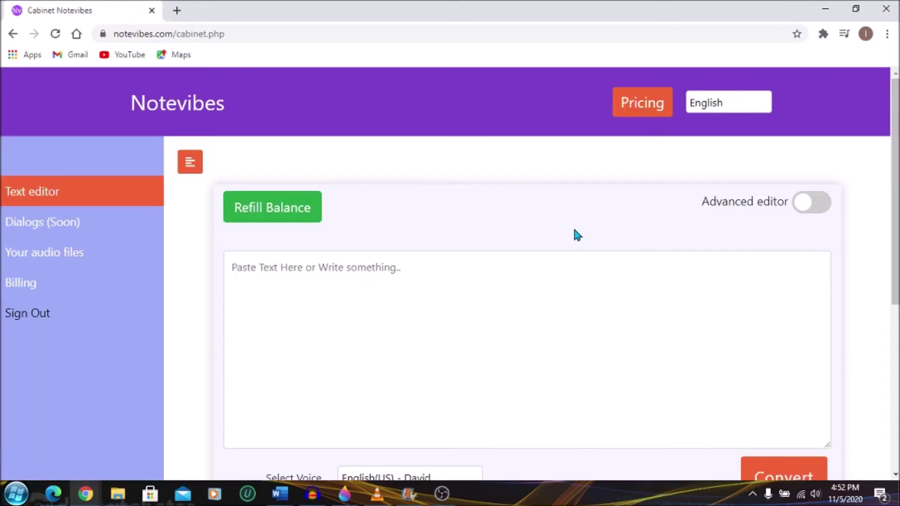
pyautogui.scroll(-1, 701, 264)
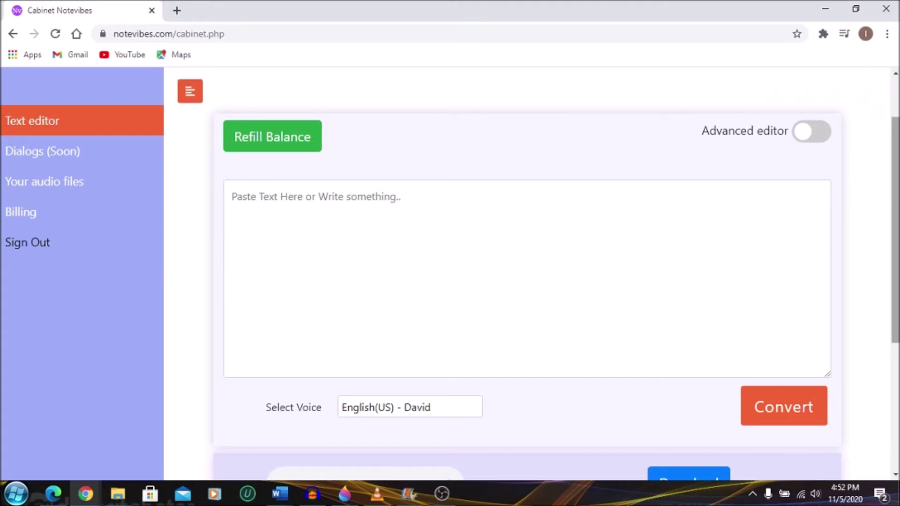
pyautogui.scroll(-1, 528, 275)
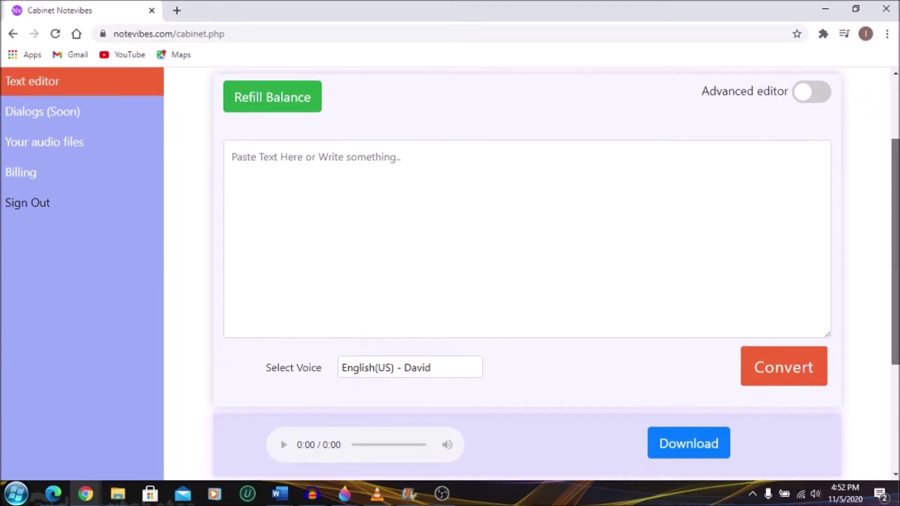
pyautogui.scroll(1, 450, 275)
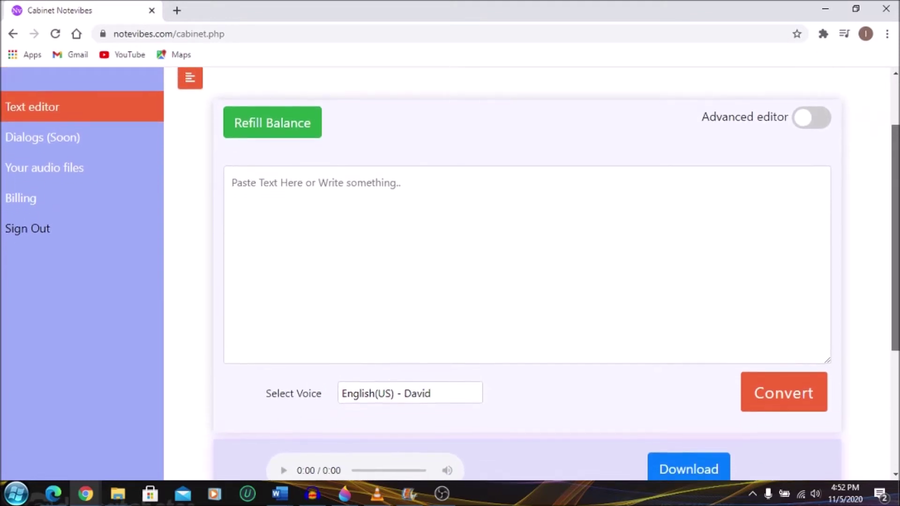
pyautogui.scroll(-1, 450, 274)
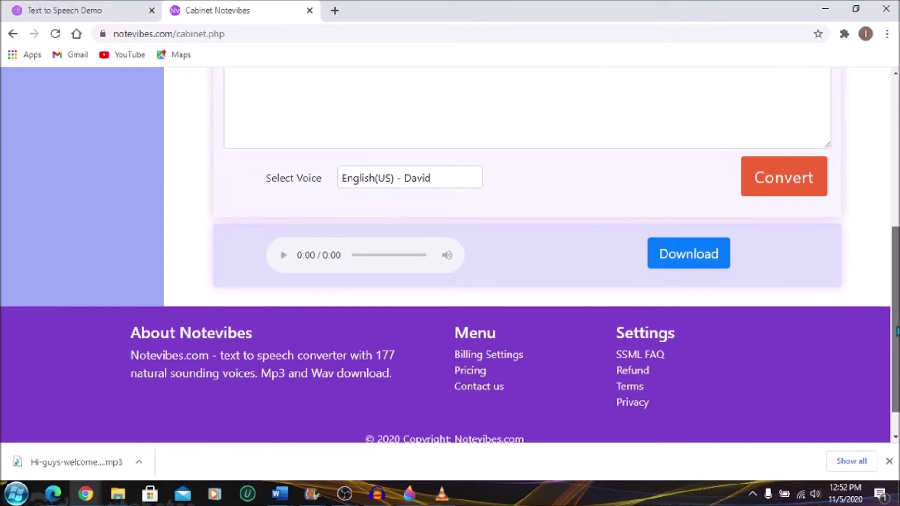
pyautogui.moveTo(897, 331); pyautogui.dragTo(896, 291)
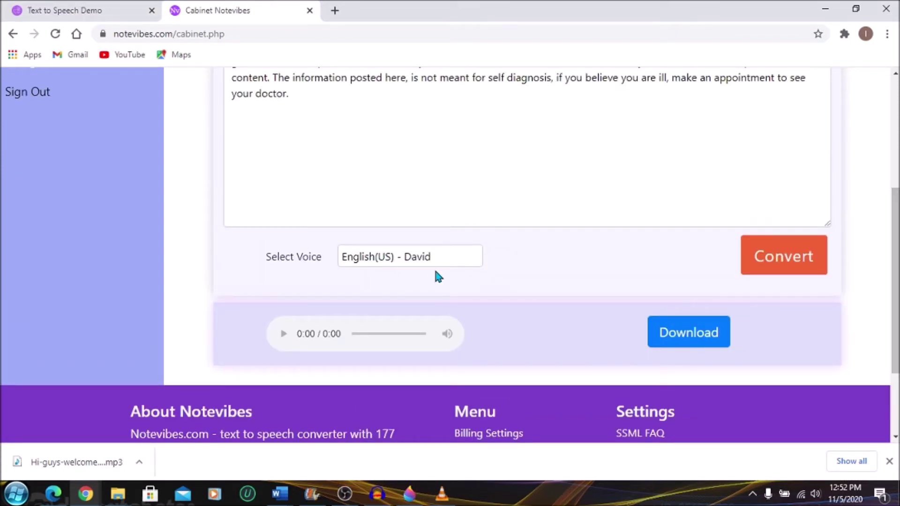
pyautogui.scroll(1, 436, 275)
# Step: Play the 23-second converted intro clip in the Listen mp3 player
pyautogui.click(283, 357)
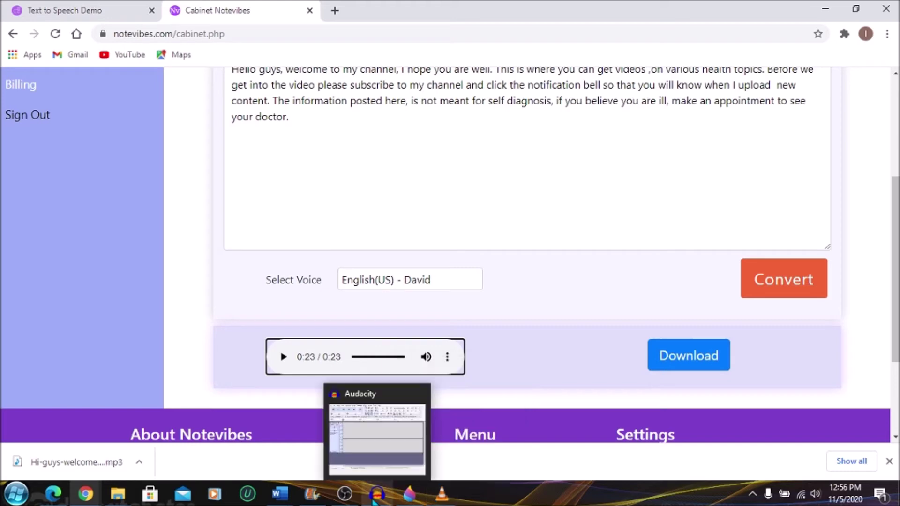
# Step: Maximize Audacity, set host to Windows WASAPI and recording device to Speakers (loopback)
pyautogui.click(377, 495)
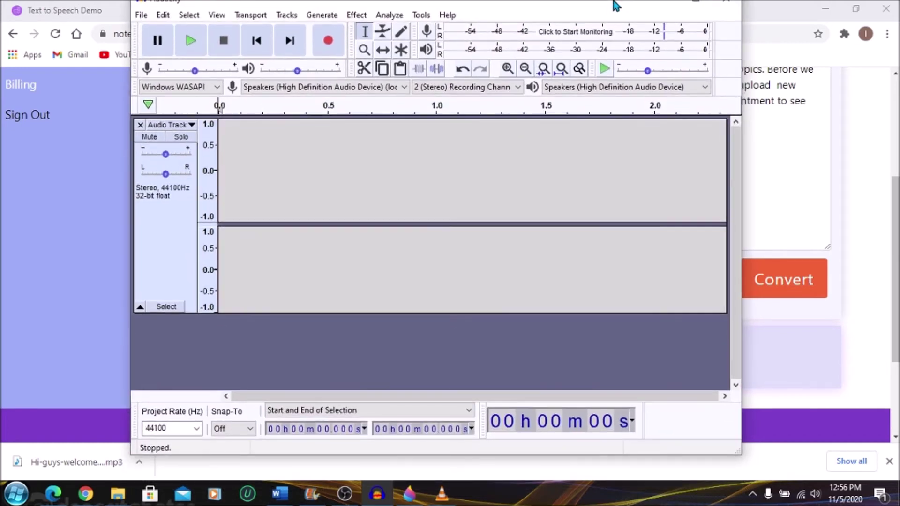
pyautogui.moveTo(618, 102); pyautogui.dragTo(616, 2)
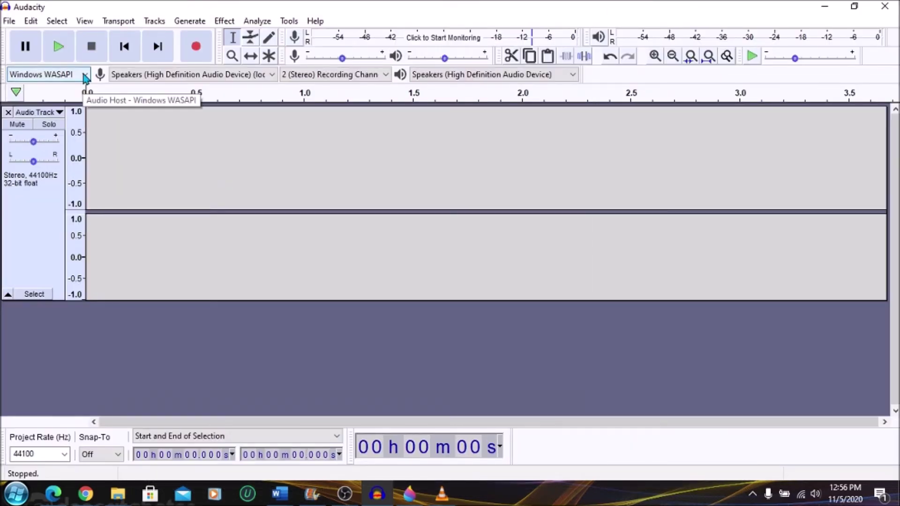
pyautogui.click(84, 75)
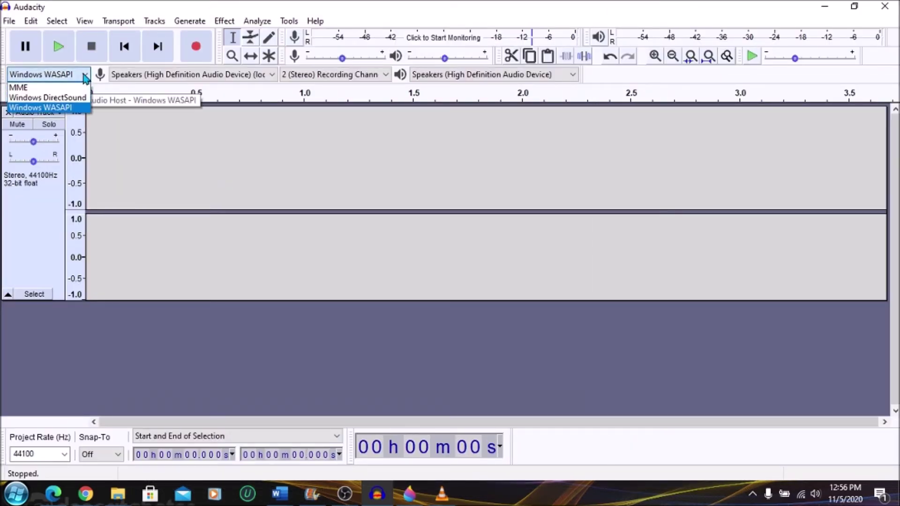
pyautogui.click(51, 108)
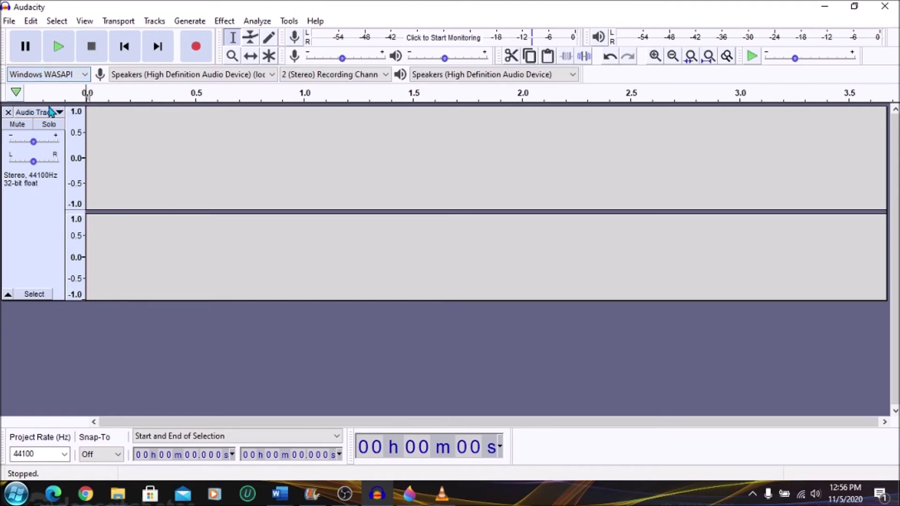
pyautogui.click(272, 76)
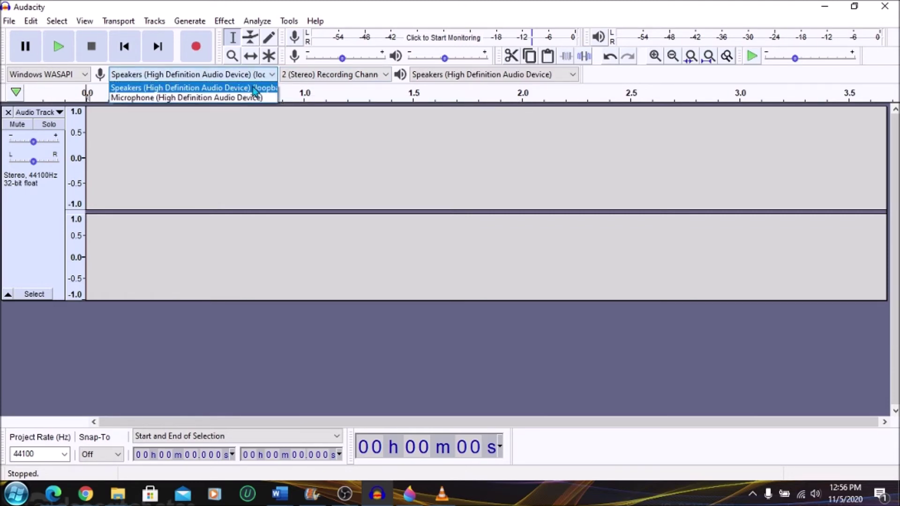
pyautogui.click(254, 90)
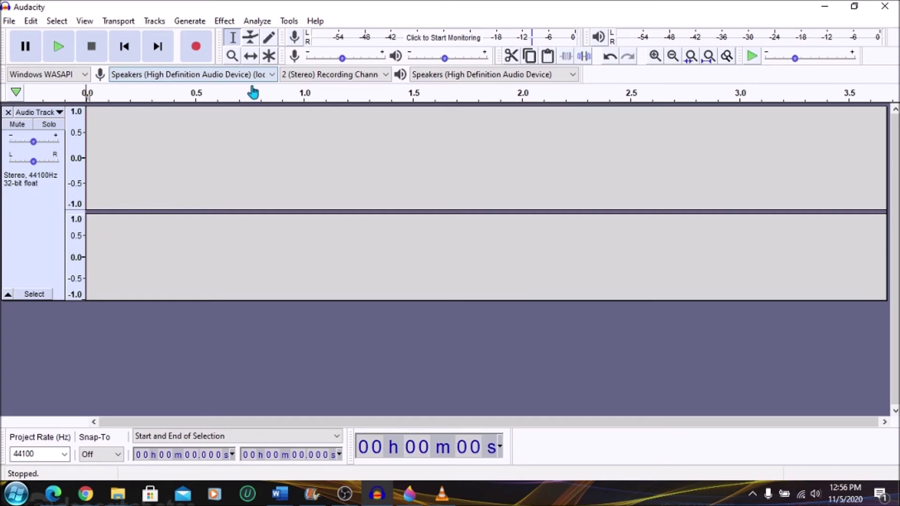
pyautogui.click(854, 7)
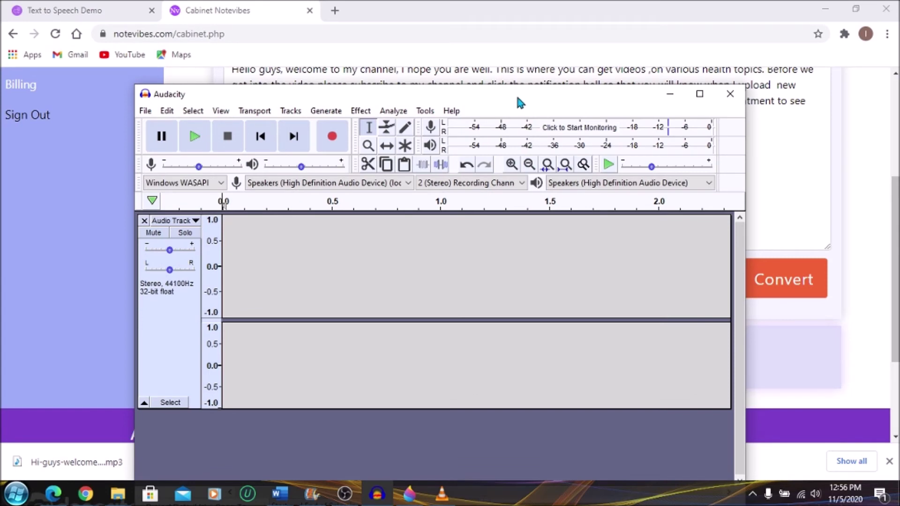
# Step: Start recording in Audacity, then play the 23-second Notevibes intro clip
pyautogui.moveTo(512, 94); pyautogui.dragTo(609, 332)
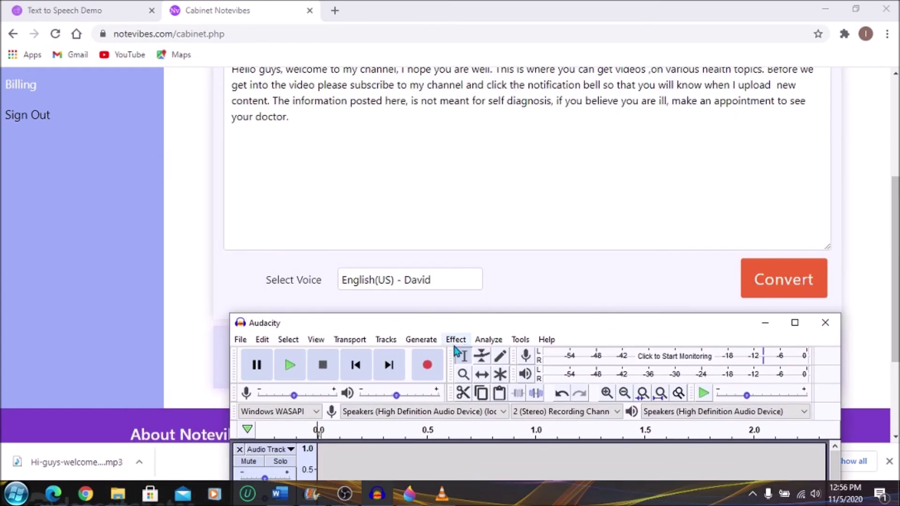
pyautogui.moveTo(437, 323); pyautogui.dragTo(396, 144)
pyautogui.click(389, 186)
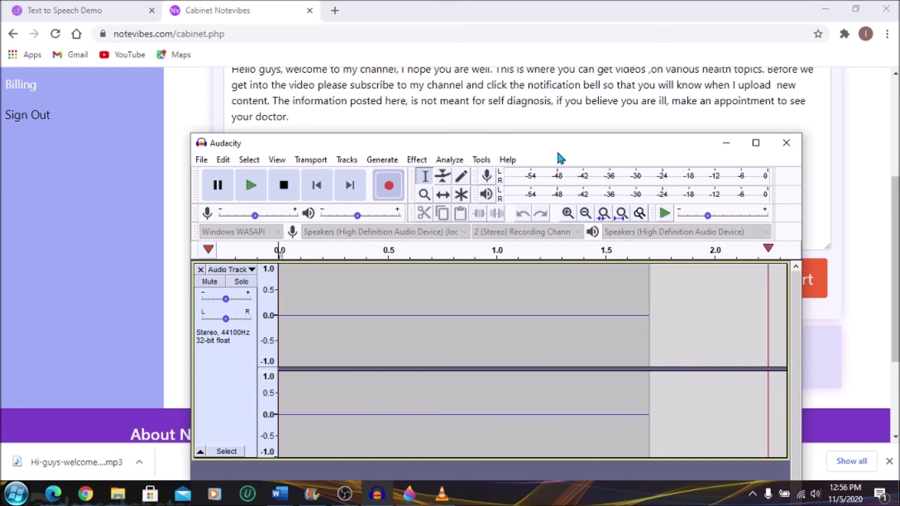
pyautogui.moveTo(556, 154)
pyautogui.mouseDown()
pyautogui.moveTo(574, 269)
pyautogui.moveTo(556, 372)
pyautogui.moveTo(496, 425)
pyautogui.mouseUp()
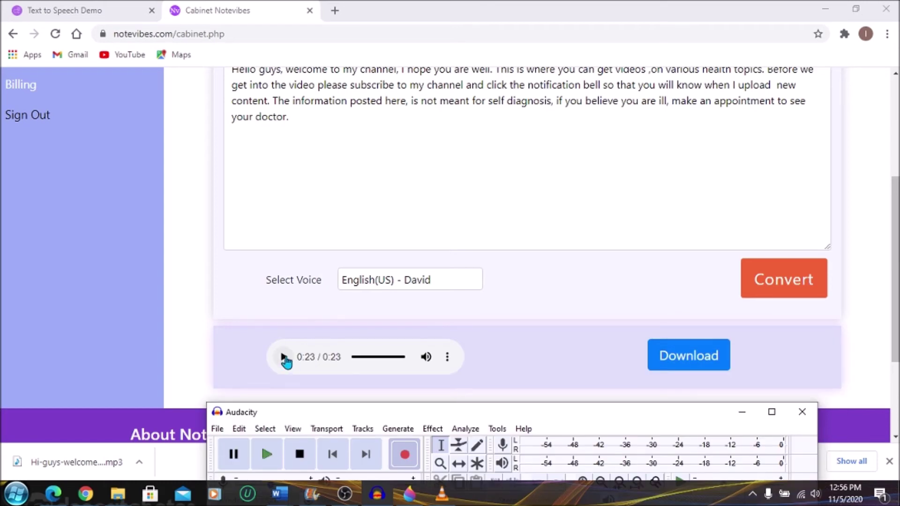
pyautogui.click(284, 358)
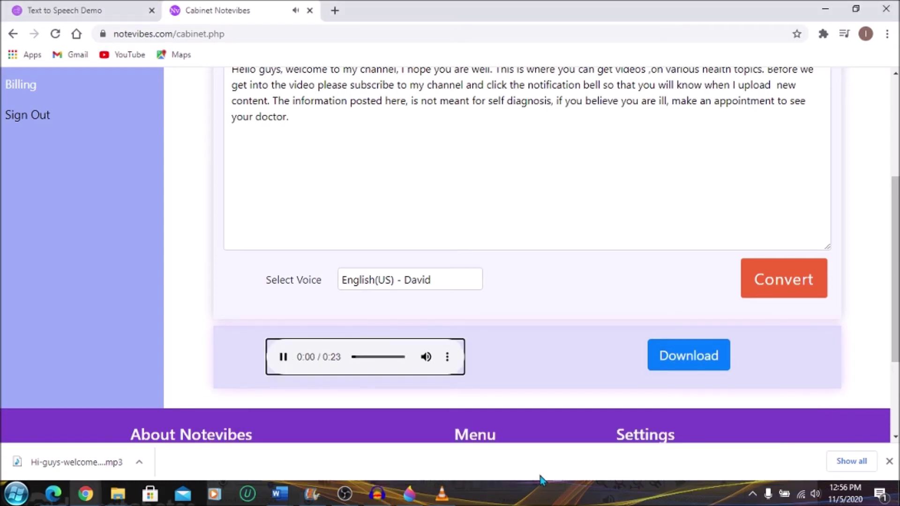
pyautogui.moveTo(377, 494)
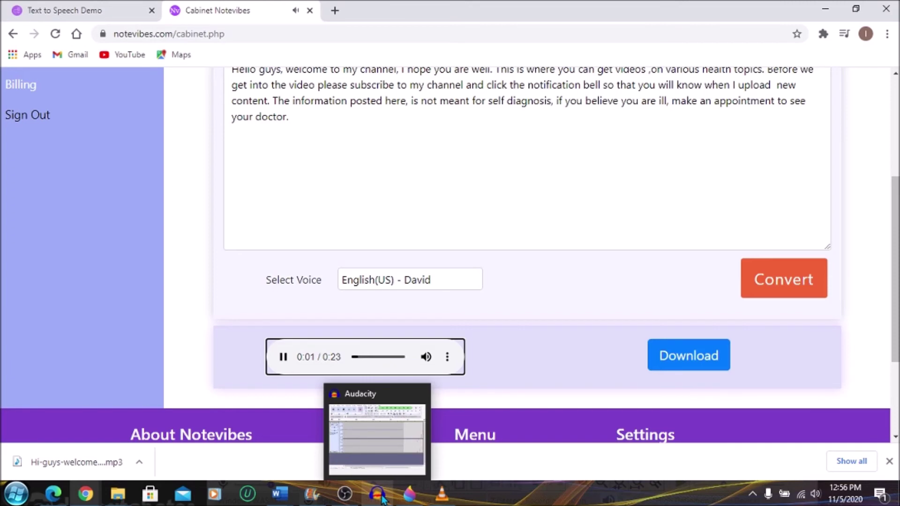
# Step: Bring Audacity forward and stop the loopback recording with Space once the intro finishes
pyautogui.click(378, 494)
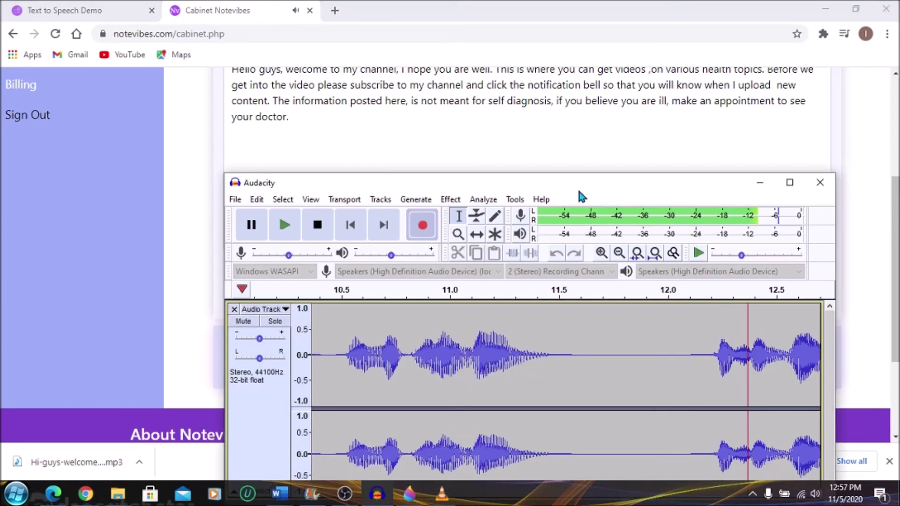
pyautogui.moveTo(580, 196); pyautogui.dragTo(511, 30)
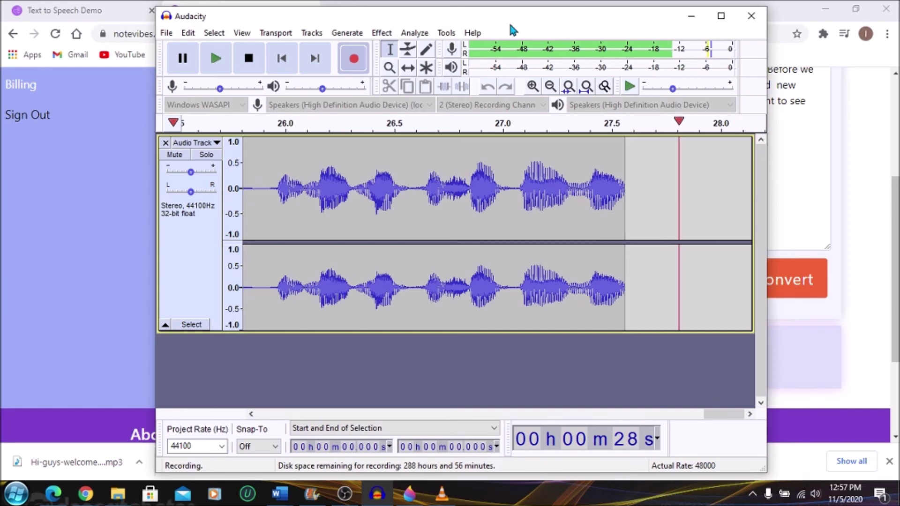
pyautogui.press('space')
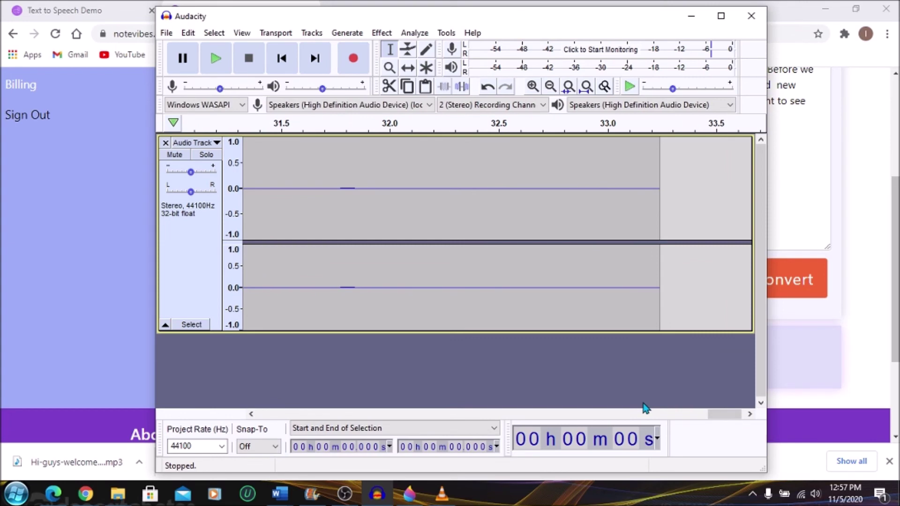
pyautogui.moveTo(724, 413)
pyautogui.mouseDown()
pyautogui.moveTo(266, 414)
pyautogui.moveTo(411, 413)
pyautogui.mouseUp()
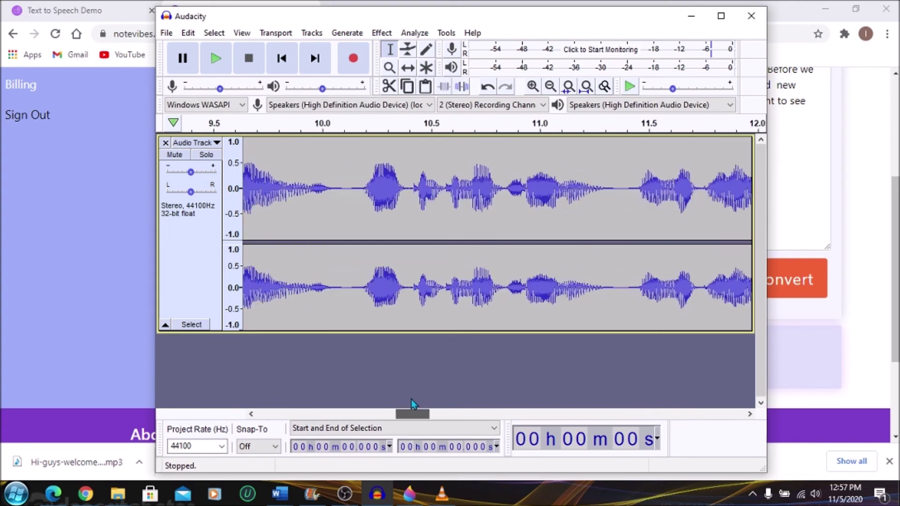
pyautogui.moveTo(411, 413); pyautogui.dragTo(379, 414)
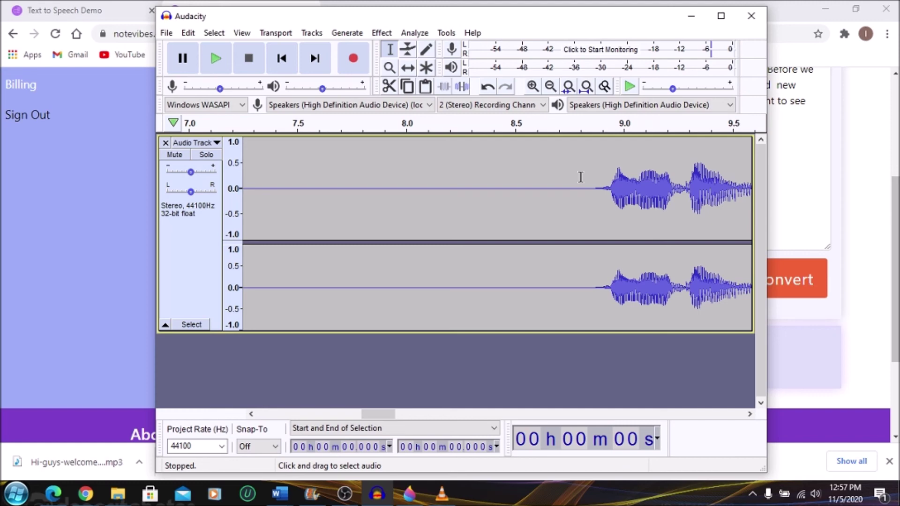
pyautogui.press('End')
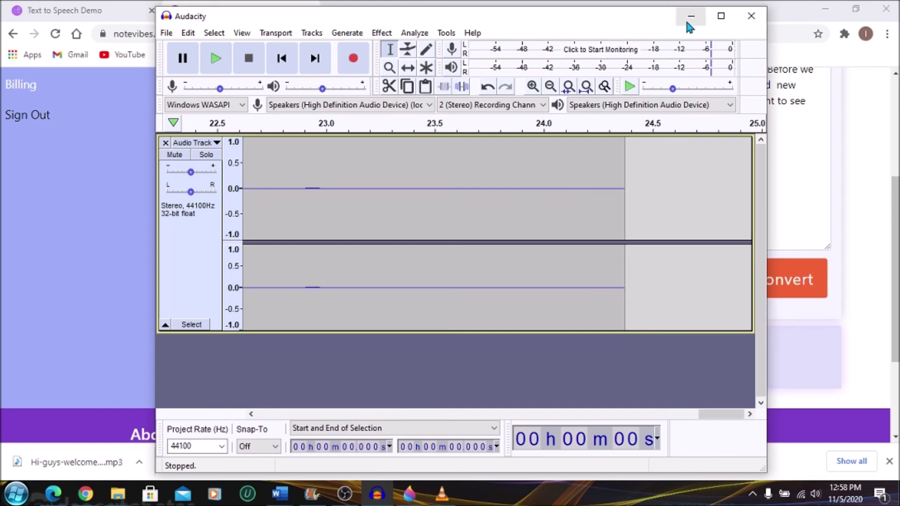
# Step: Minimize Audacity to reveal the Notevibes cabinet page with the played clip
pyautogui.click(691, 17)
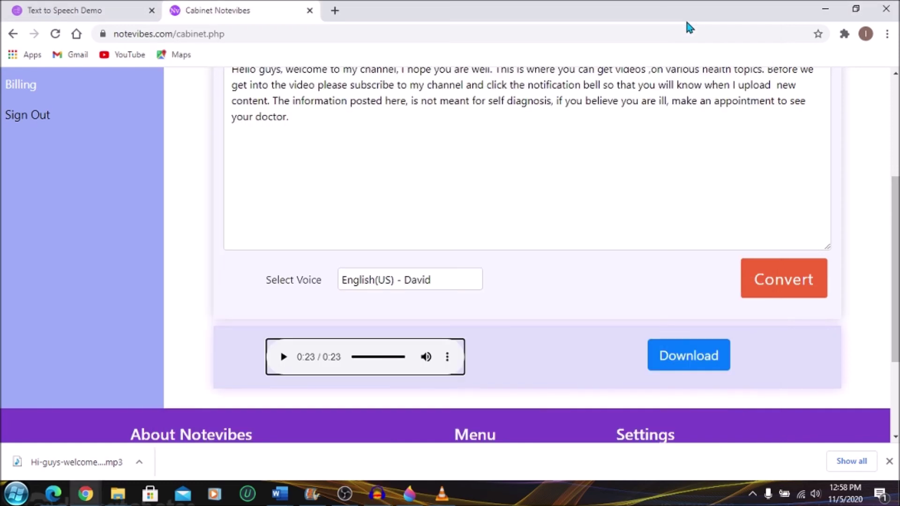